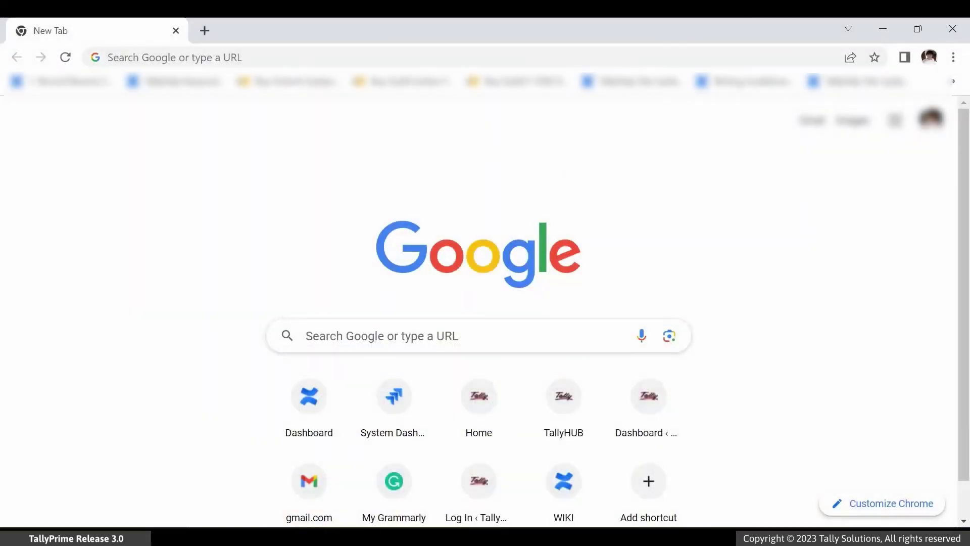
- Load the GST portal website in the browser
click(275, 56)
text(gst.gov.in)
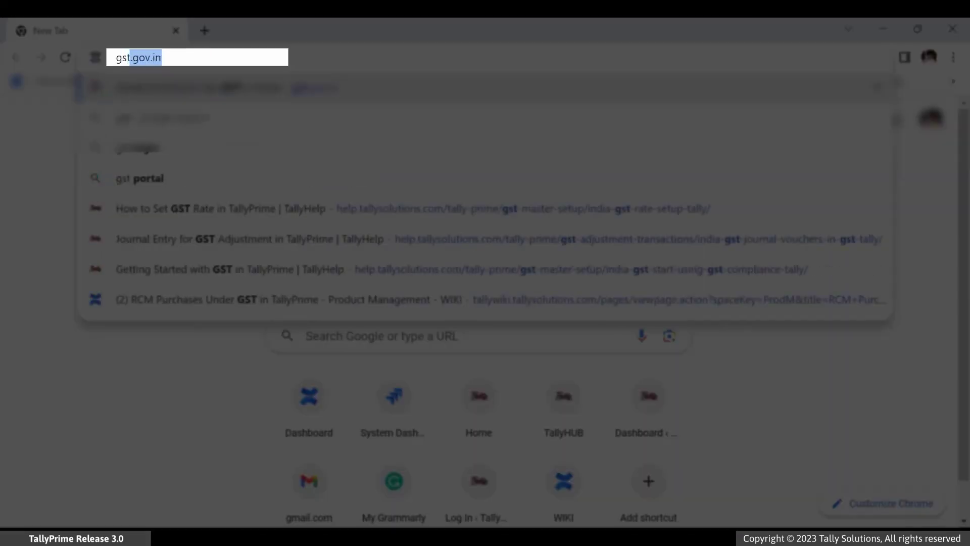
key(Return)
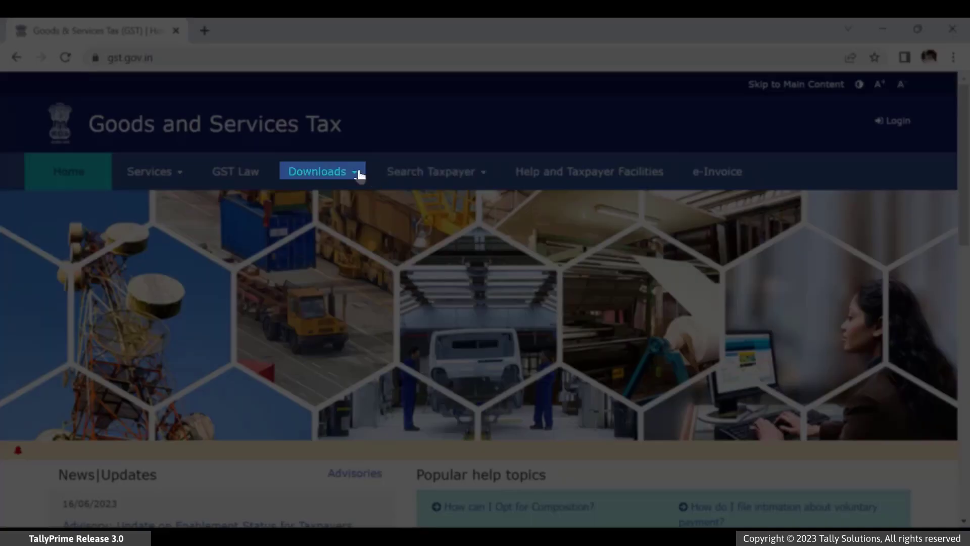
- Download the GSTR3B Offline Utility from the portal's Offline Tools downloads
click(357, 175)
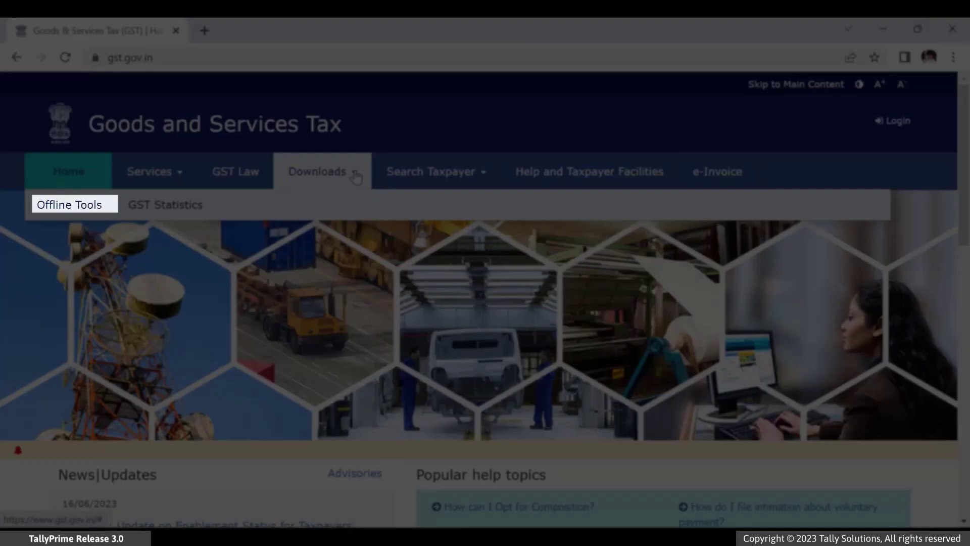
click(92, 205)
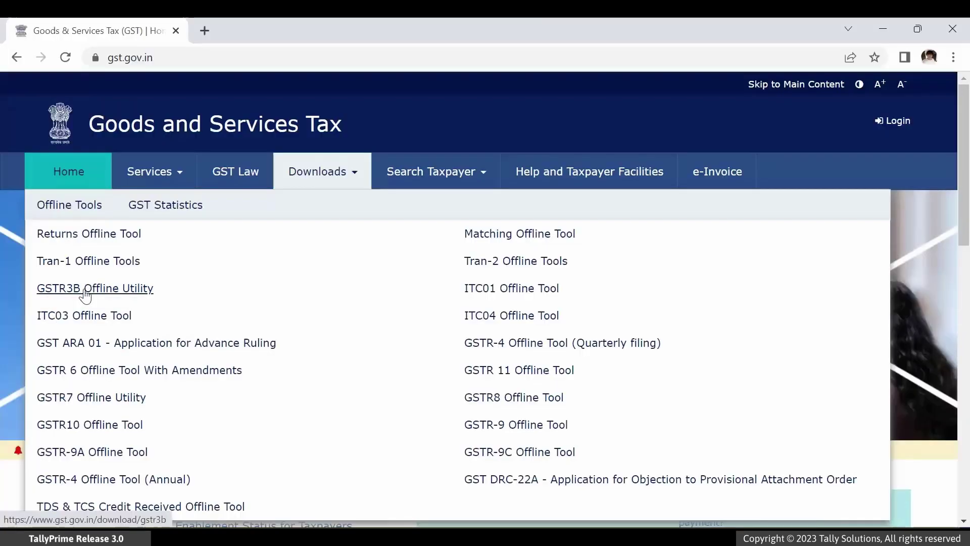
click(85, 291)
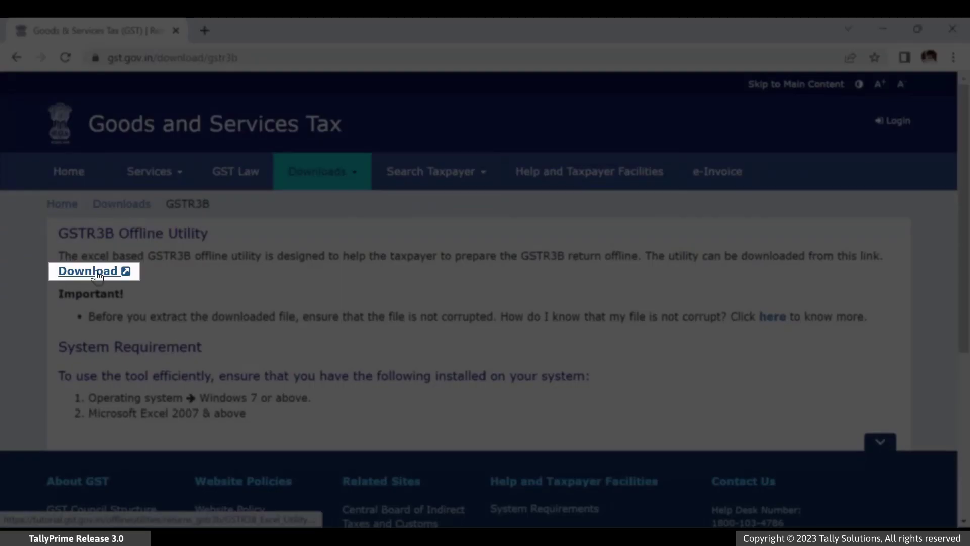
click(96, 271)
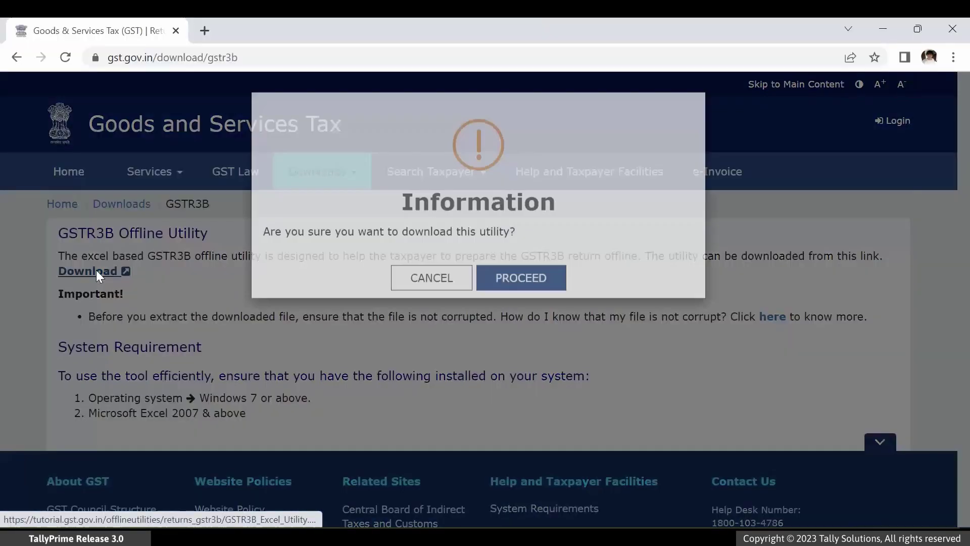
click(525, 305)
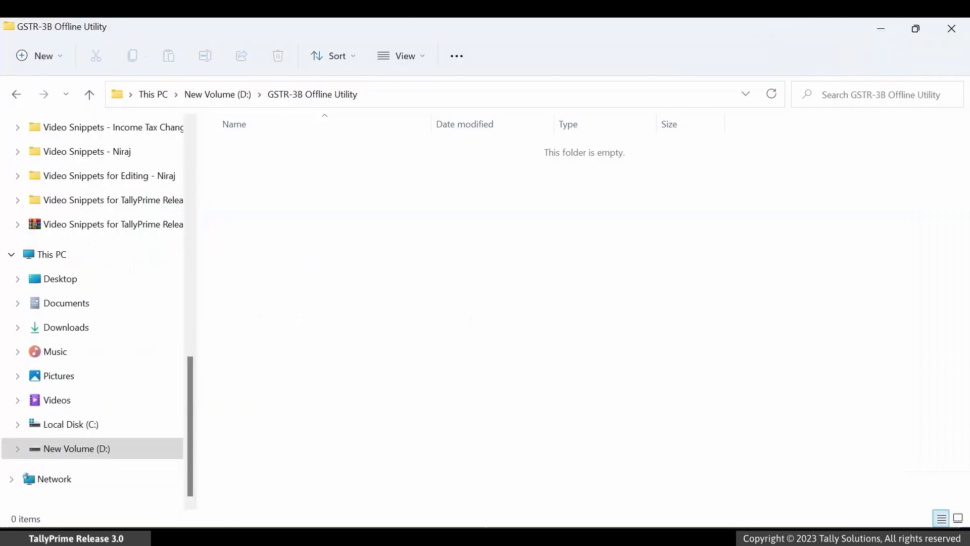
- Paste GSTR3B_Excel_Utility.zip into D:\GSTR-3B Offline Utility and extract it there
scroll(195, 142, up, 10)
click(99, 182)
click(308, 169)
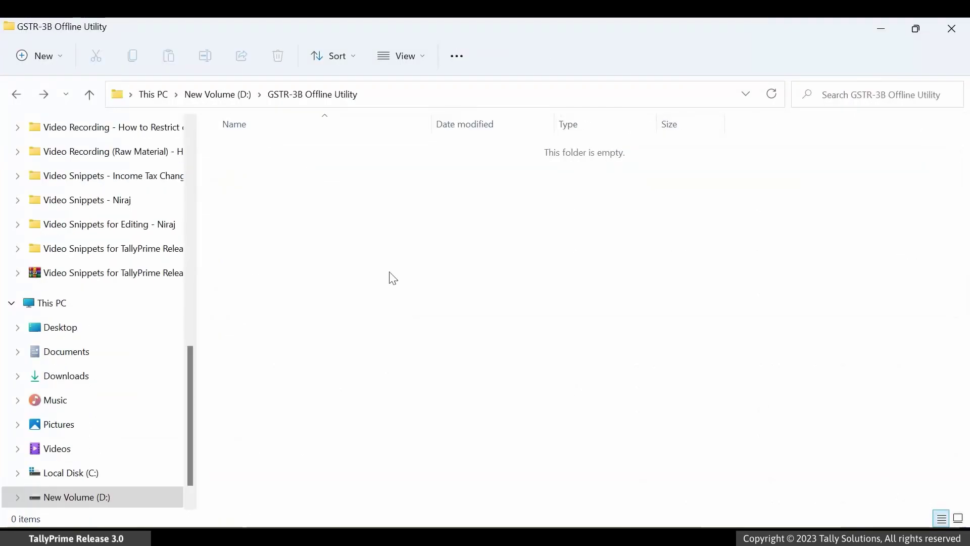
key(ctrl+v)
right_click(364, 159)
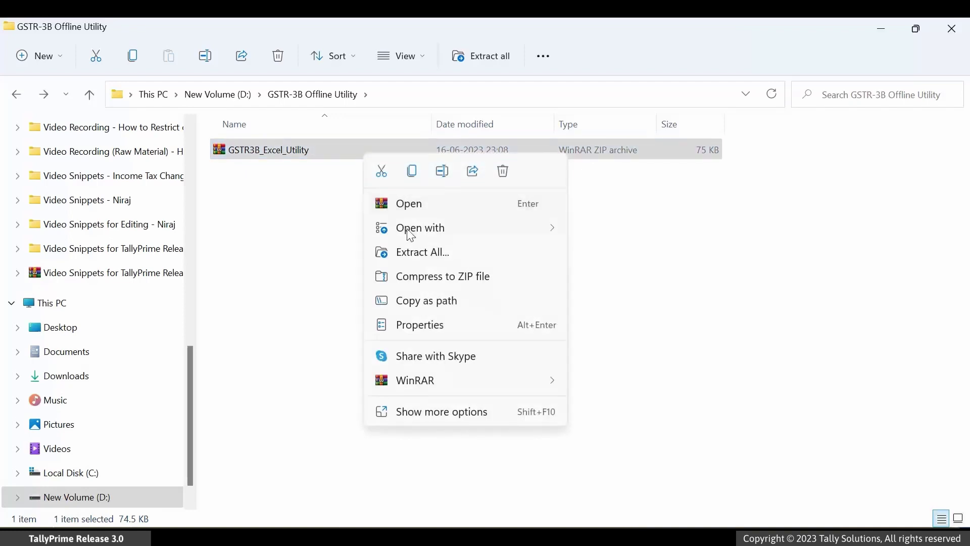
click(429, 252)
click(611, 438)
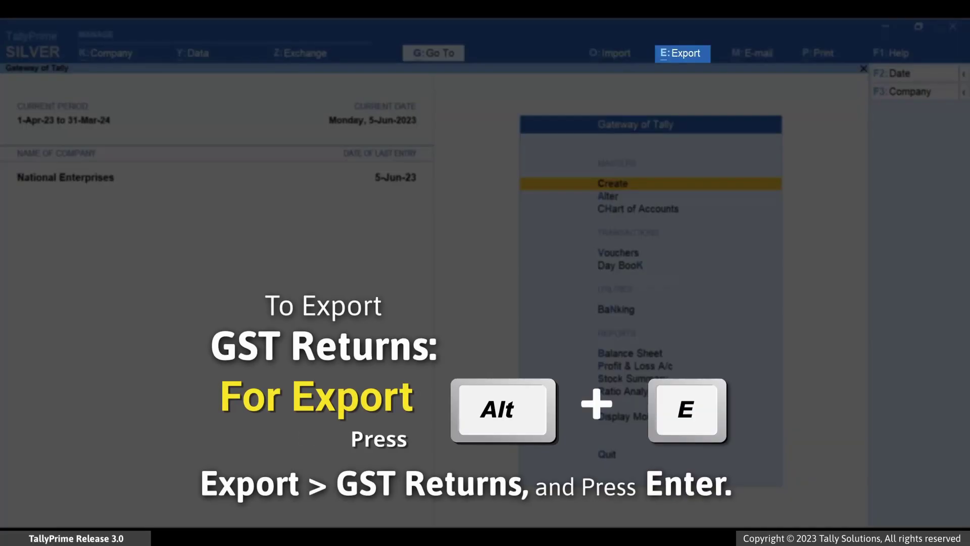
- Open the GSTR-3B export for May-23 and list the company tax registrations
key(alt+e)
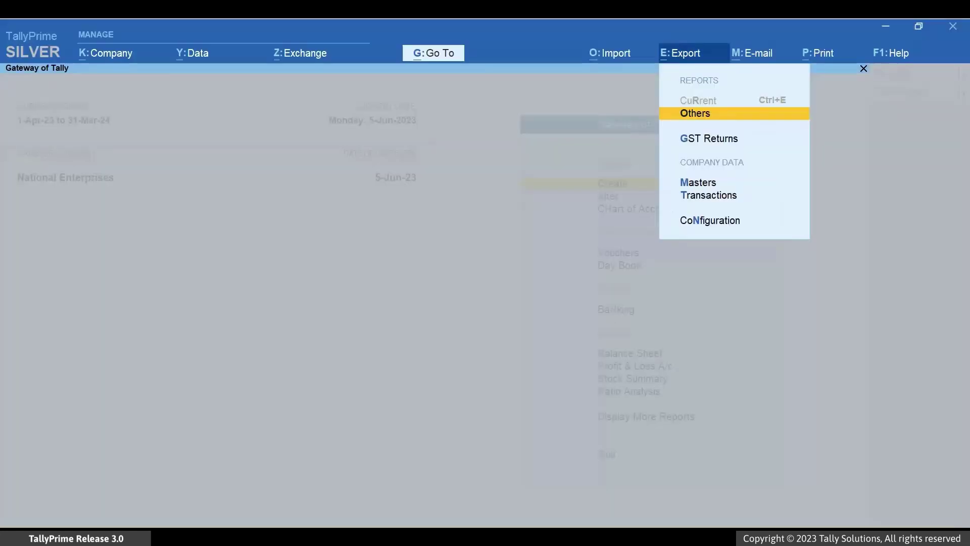
key(Down)
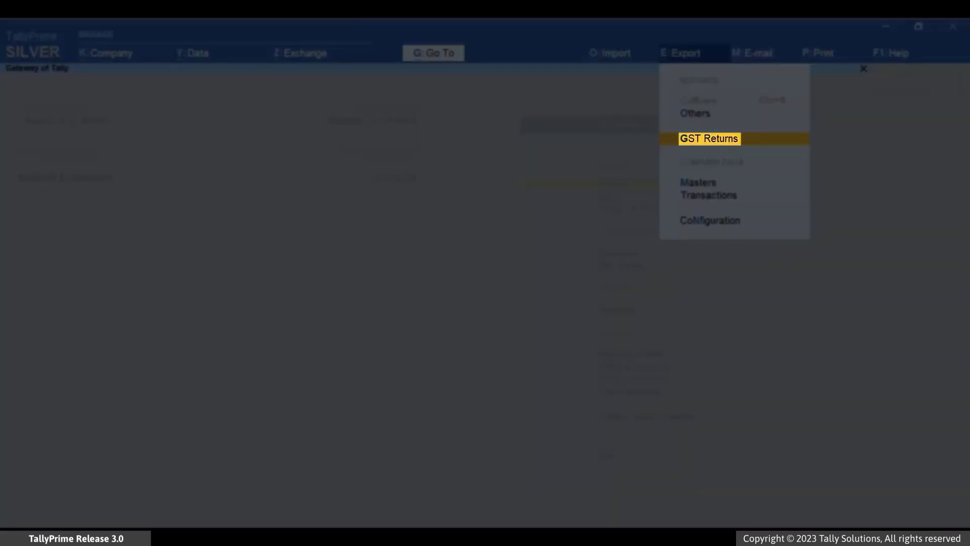
key(Return)
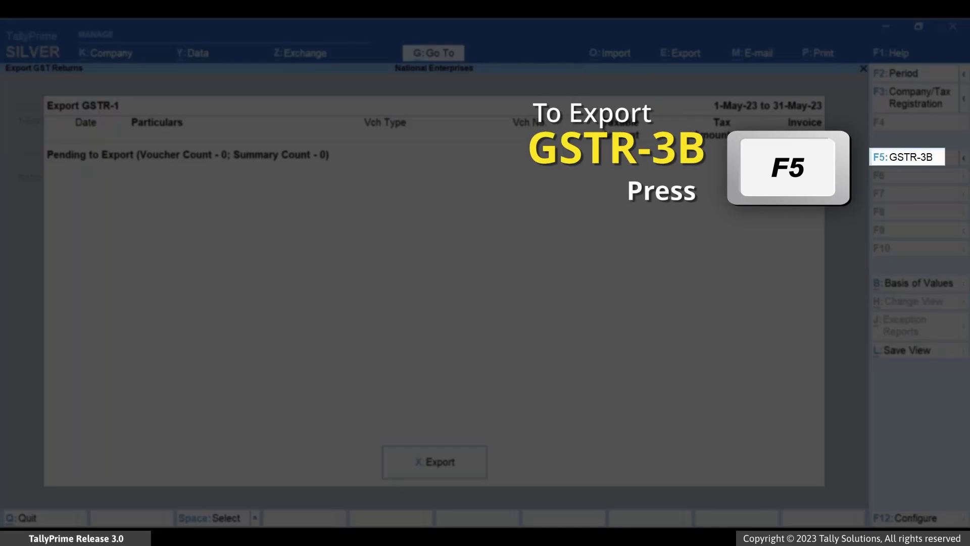
key(F5)
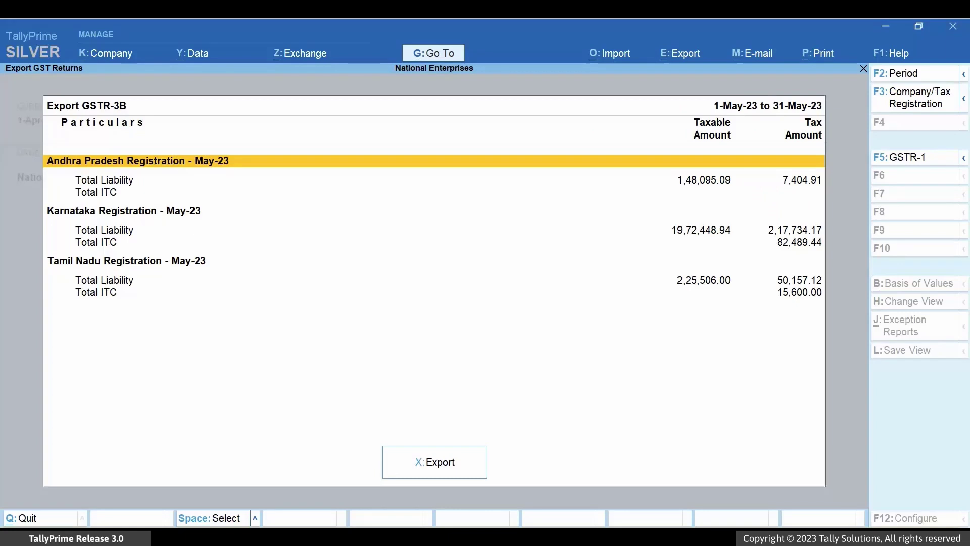
key(F3)
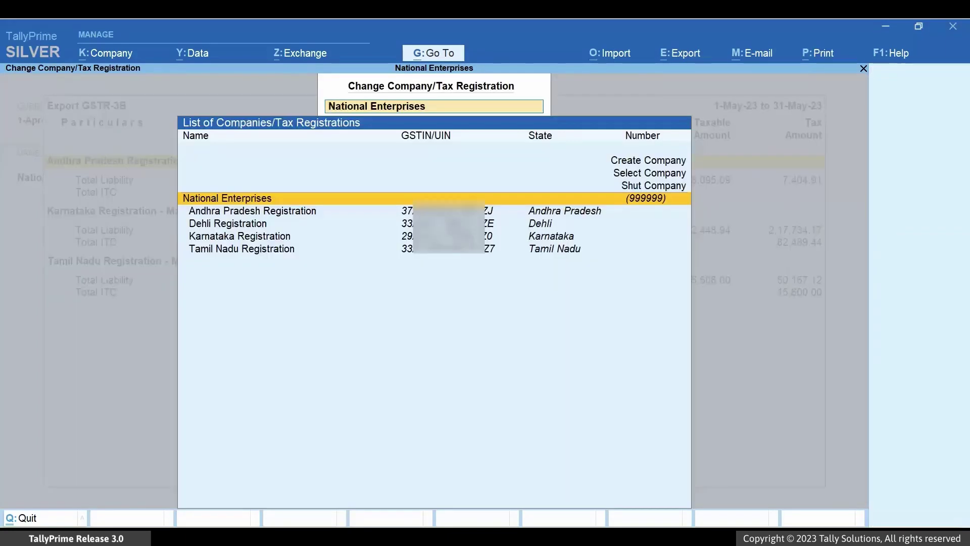
- Select the Tamil Nadu registration and keep the period 1-May-23 to 31-May-23
key(Down)
key(Down)
key(Down)
key(Down)
key(Return)
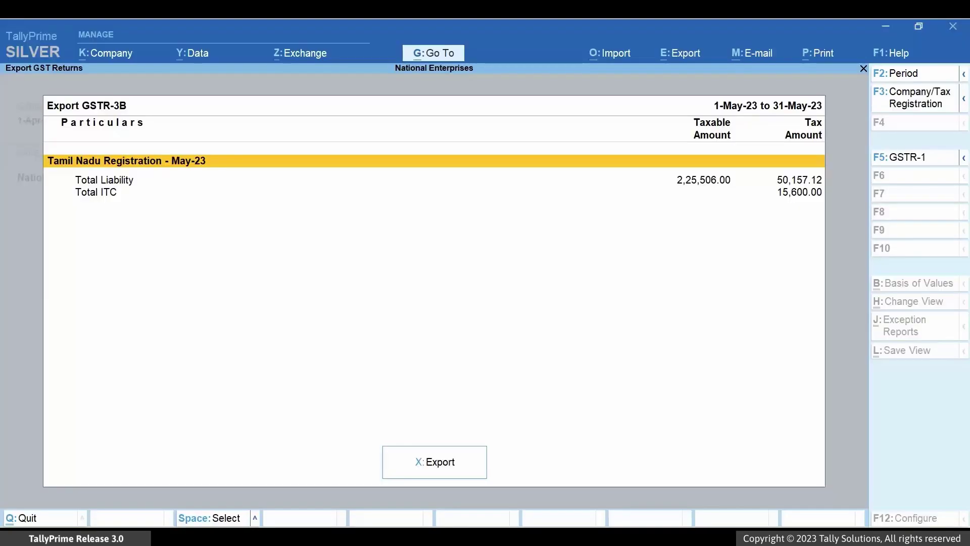
key(F2)
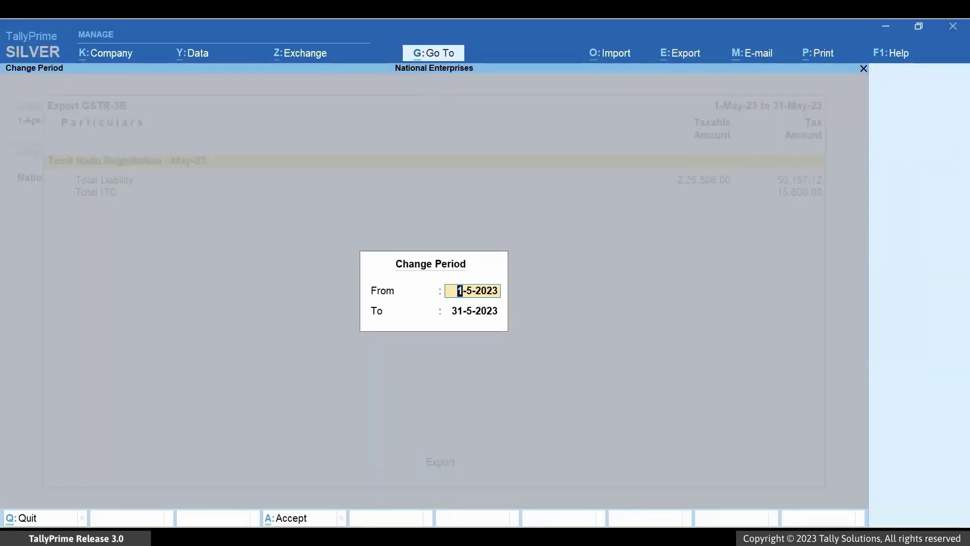
key(Return)
key(Return)
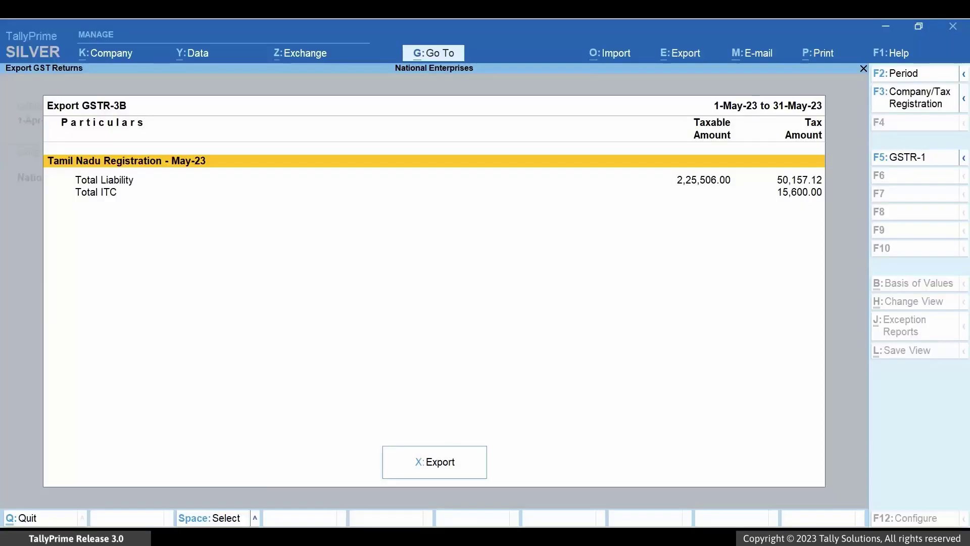
- Set the export template to GSTR3B_Excel_Utility_V5.2.xlsm in the D: offline utility folder
key(x)
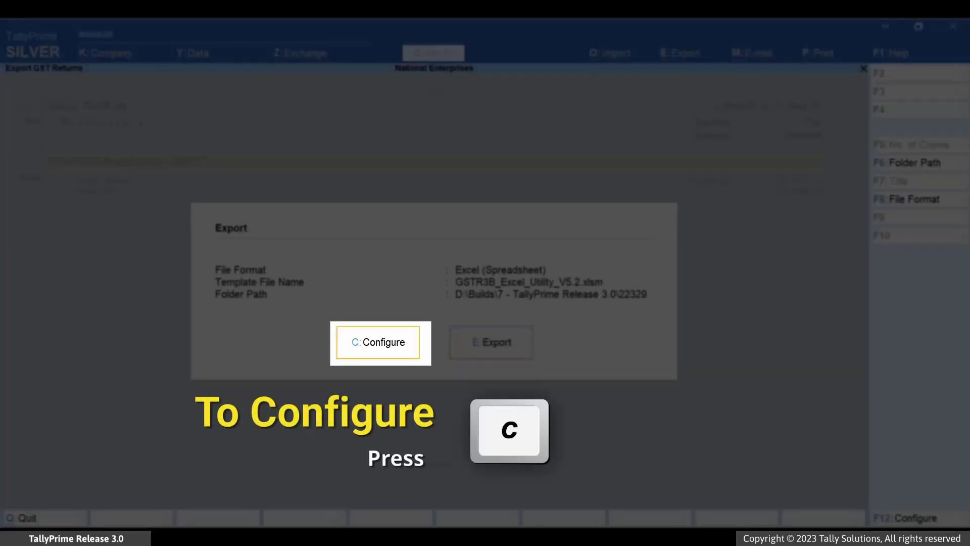
key(c)
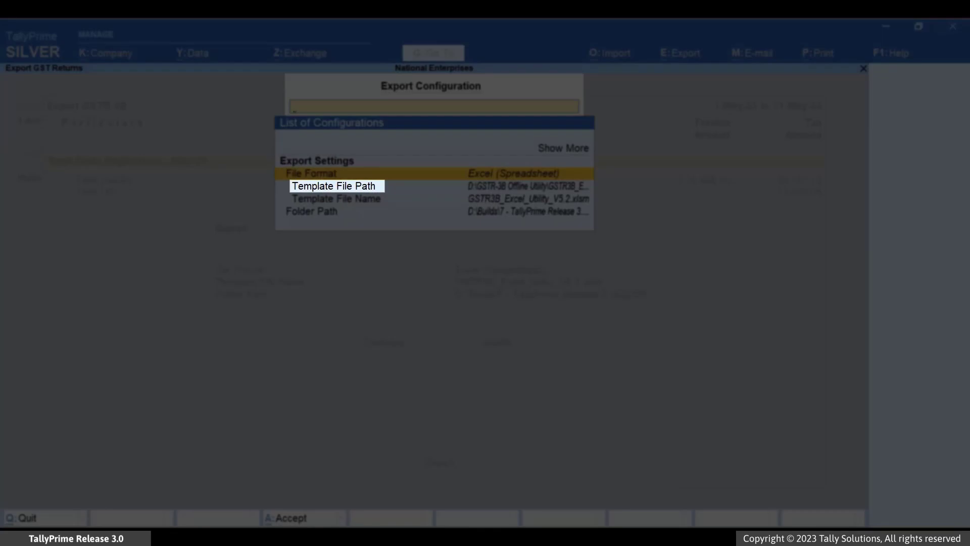
key(Down)
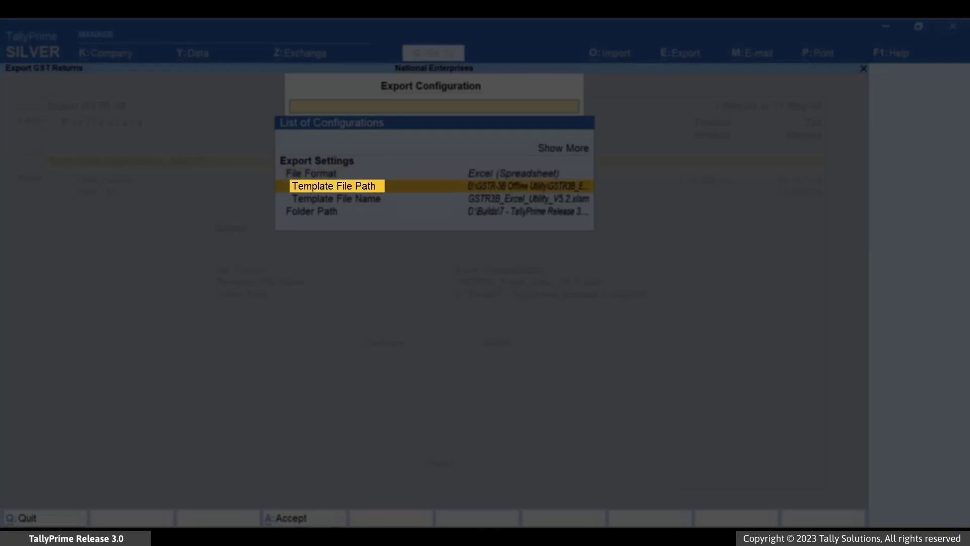
key(Return)
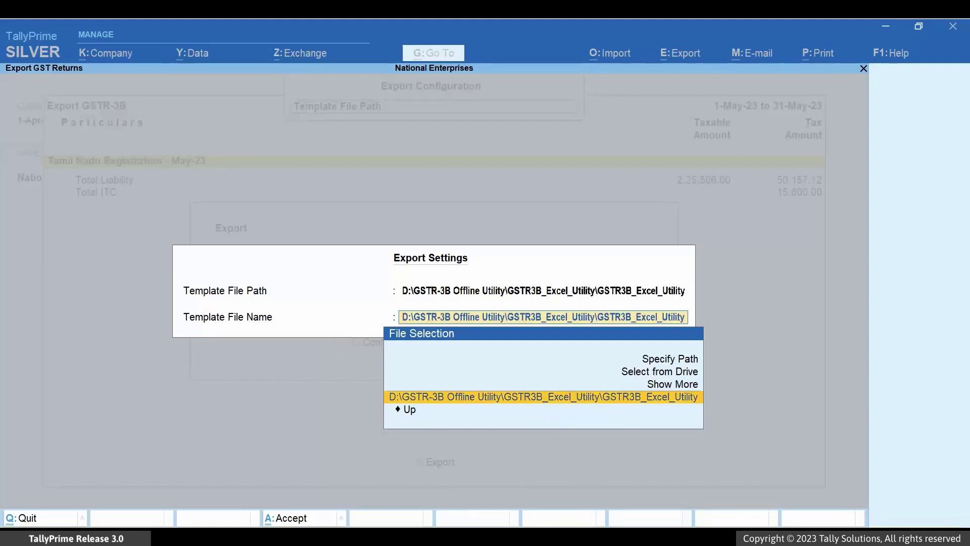
key(Return)
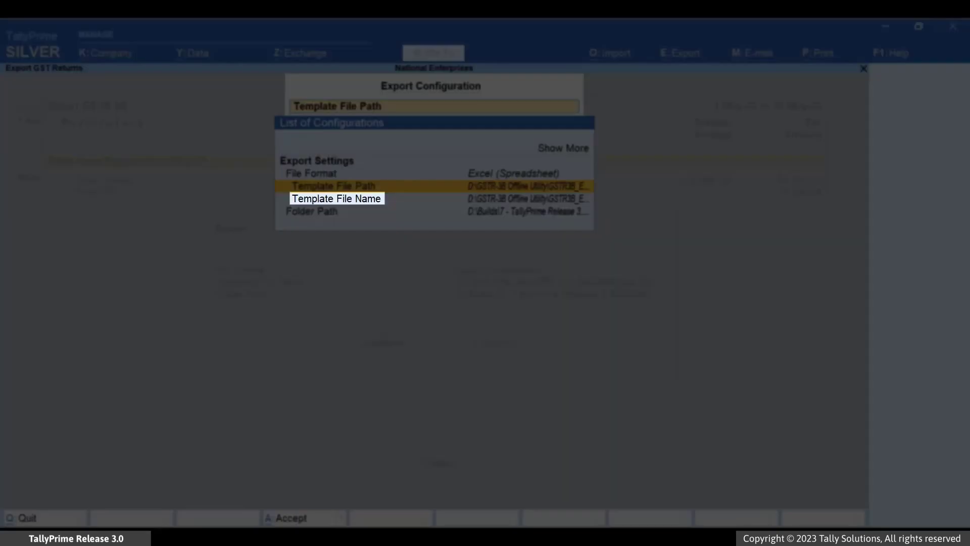
key(Down)
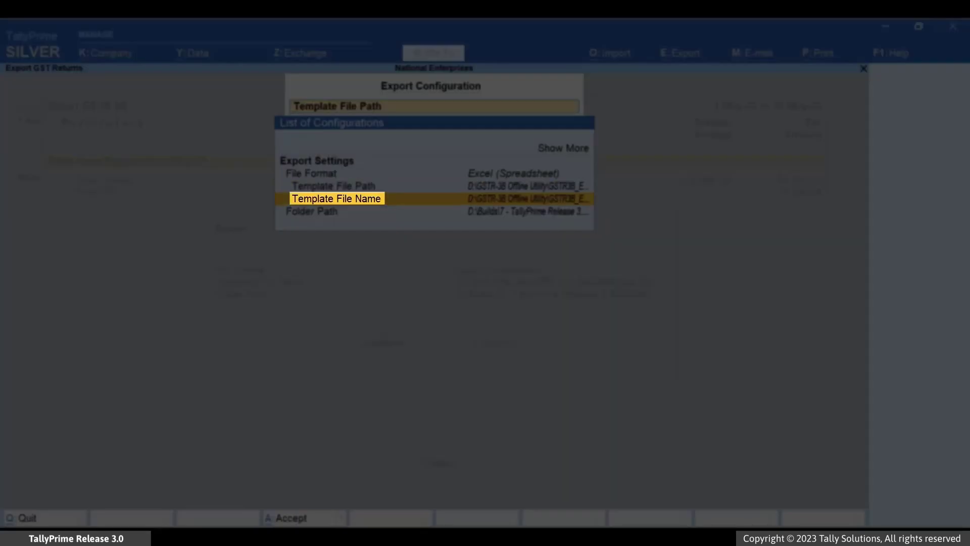
key(Return)
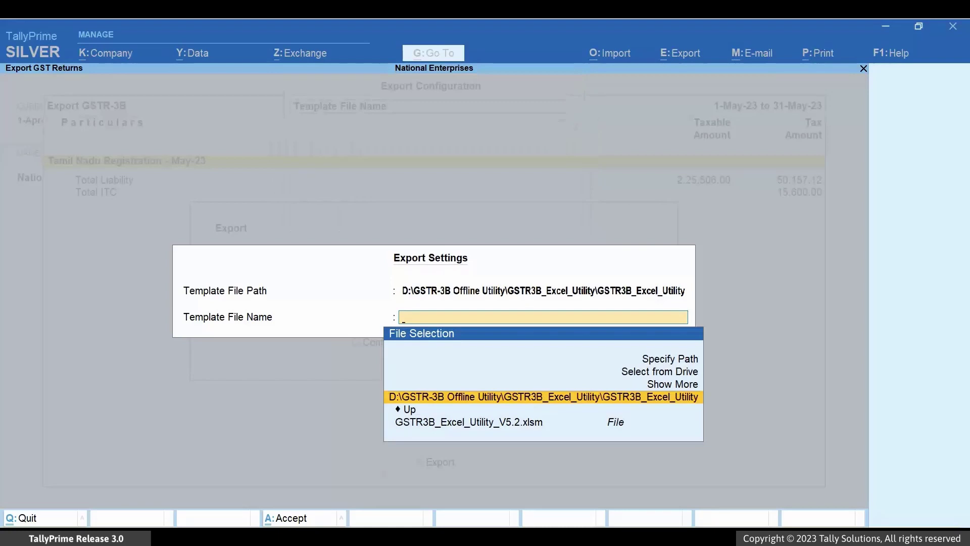
key(Down)
key(Down)
key(Return)
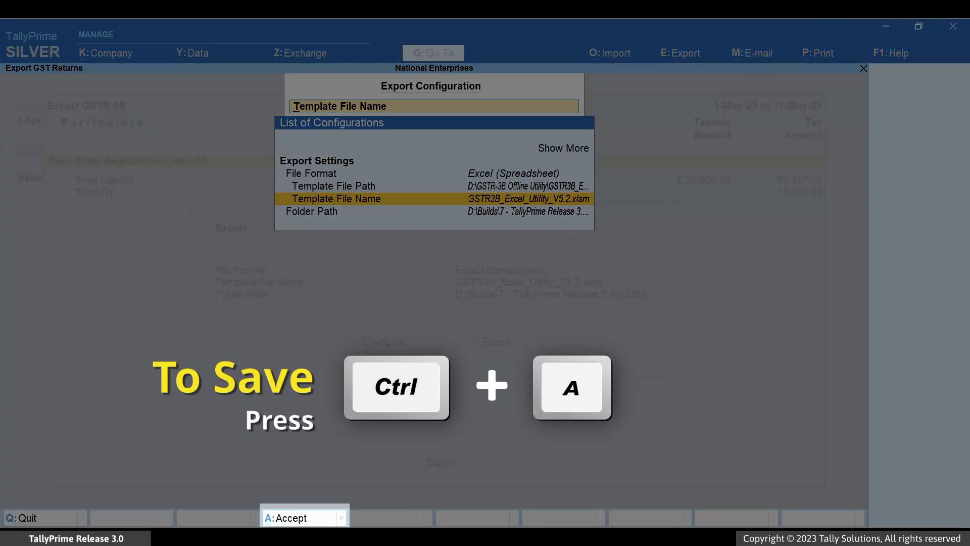
- Save the configuration, export the May 2023 GSTR-3B, and open the exported workbook
key(ctrl+a)
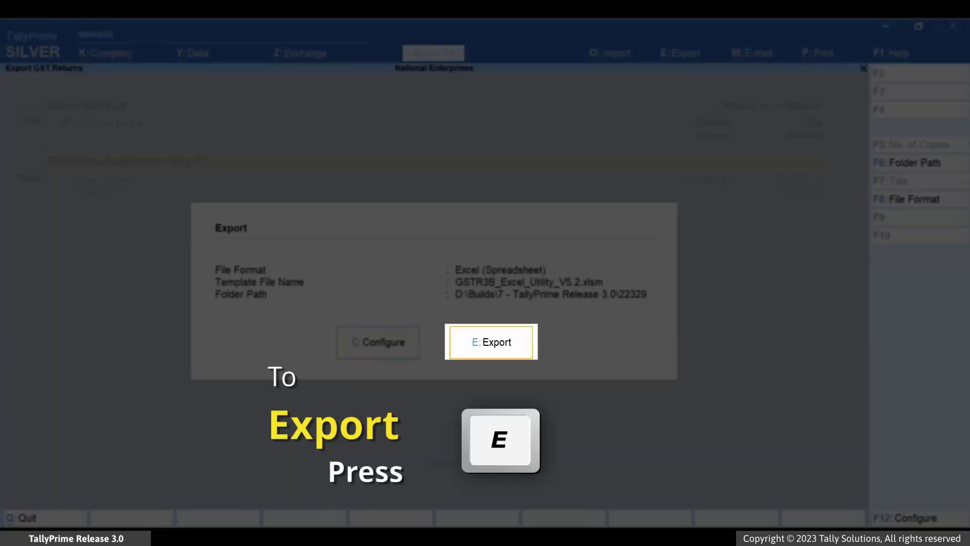
key(e)
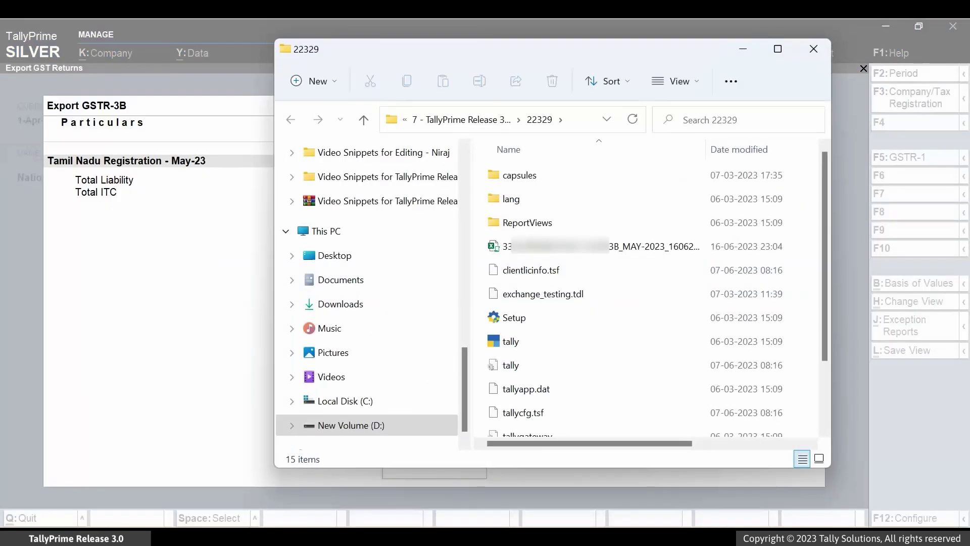
double_click(569, 257)
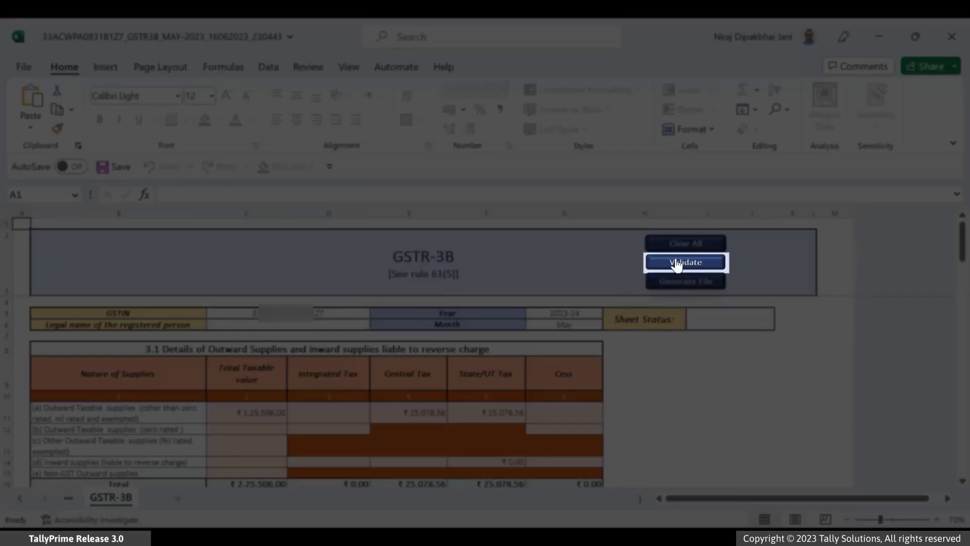
- Validate the GSTR-3B sheet successfully and generate the May 2023 JSON file
click(676, 260)
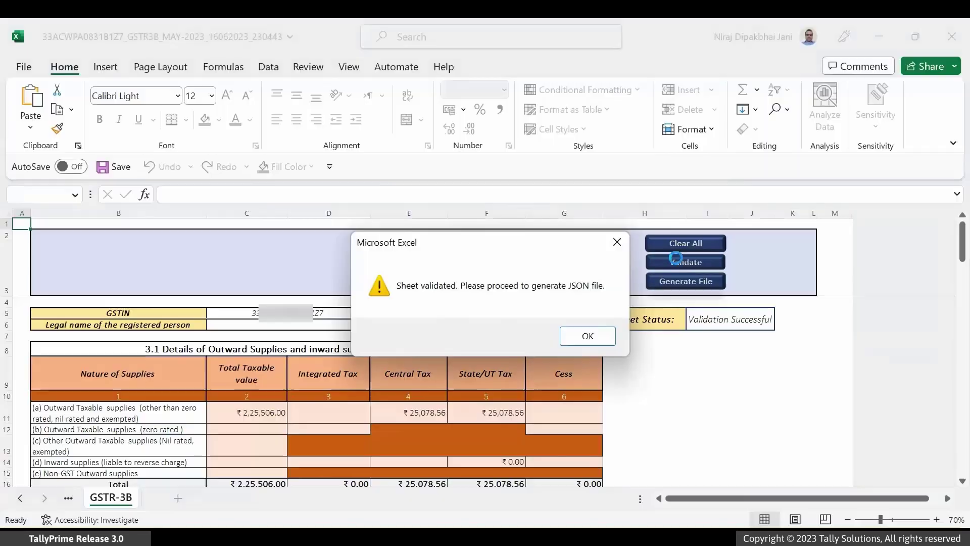
click(594, 341)
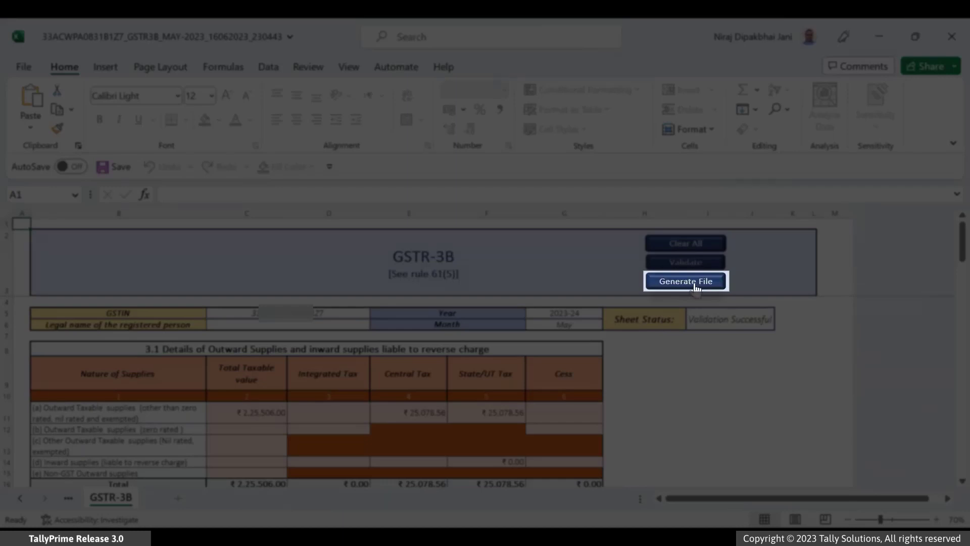
click(695, 287)
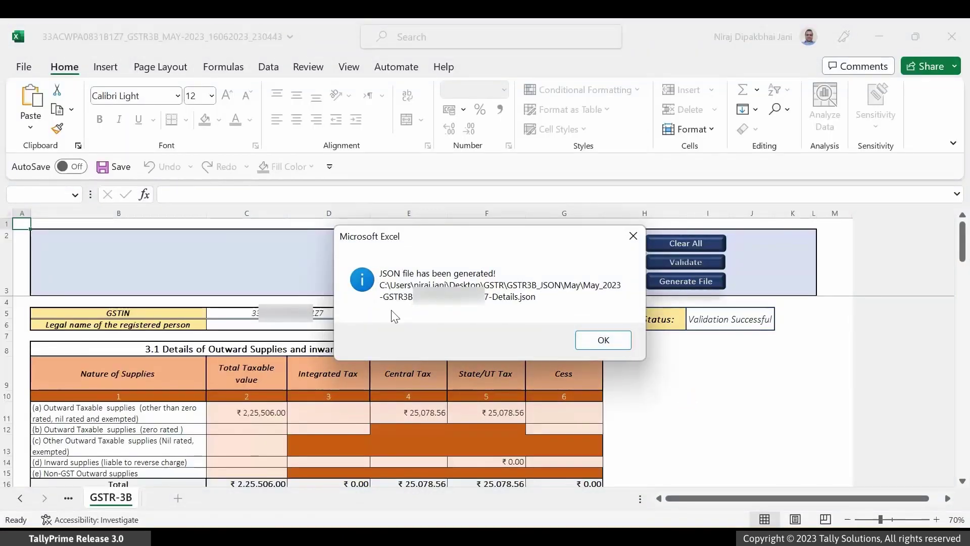
click(603, 340)
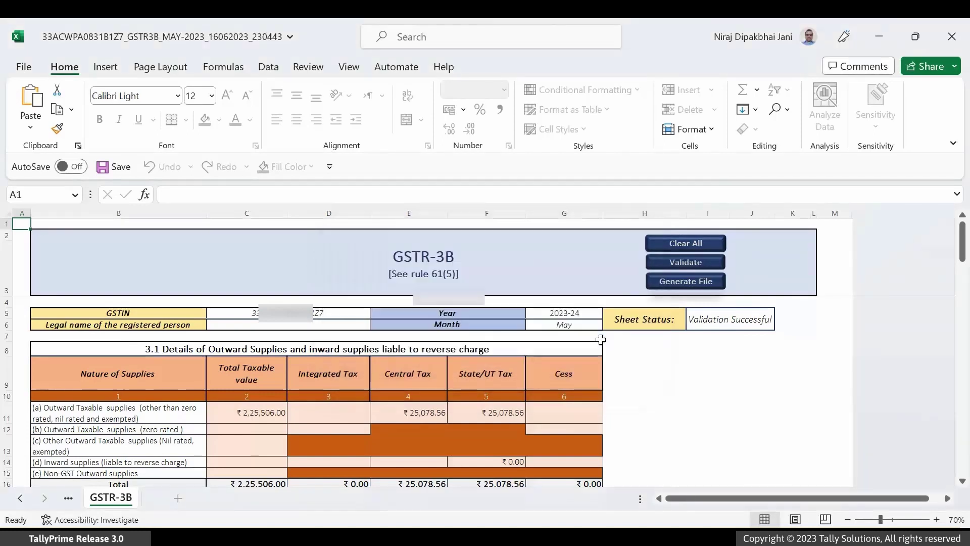